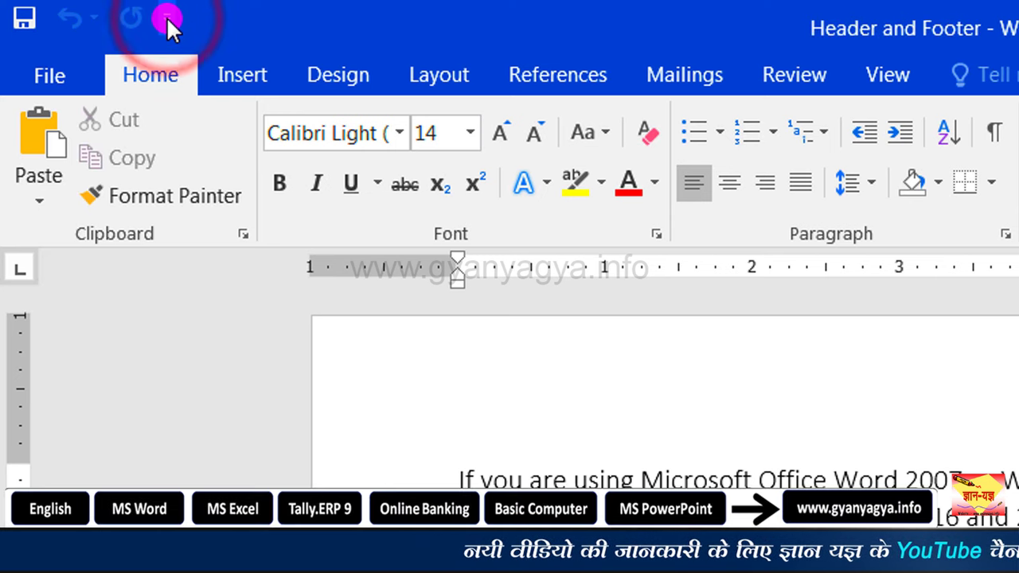
- Open the Customize Quick Access Toolbar menu, where Save, Undo and Redo are checked
left_click(166, 17)
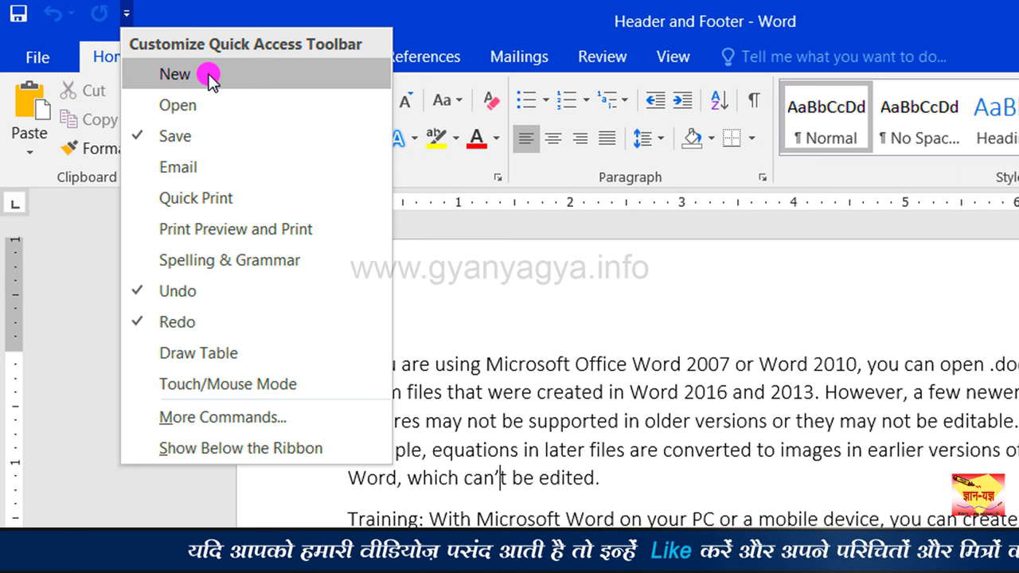
- Add New Blank Document to the toolbar and test it by opening and closing a blank document
left_click(210, 77)
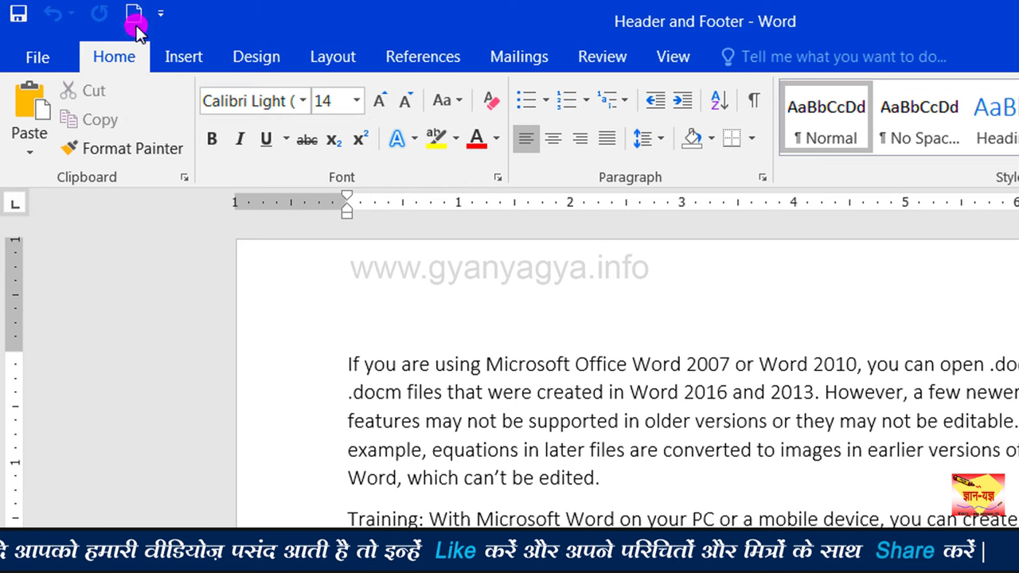
left_click(39, 60)
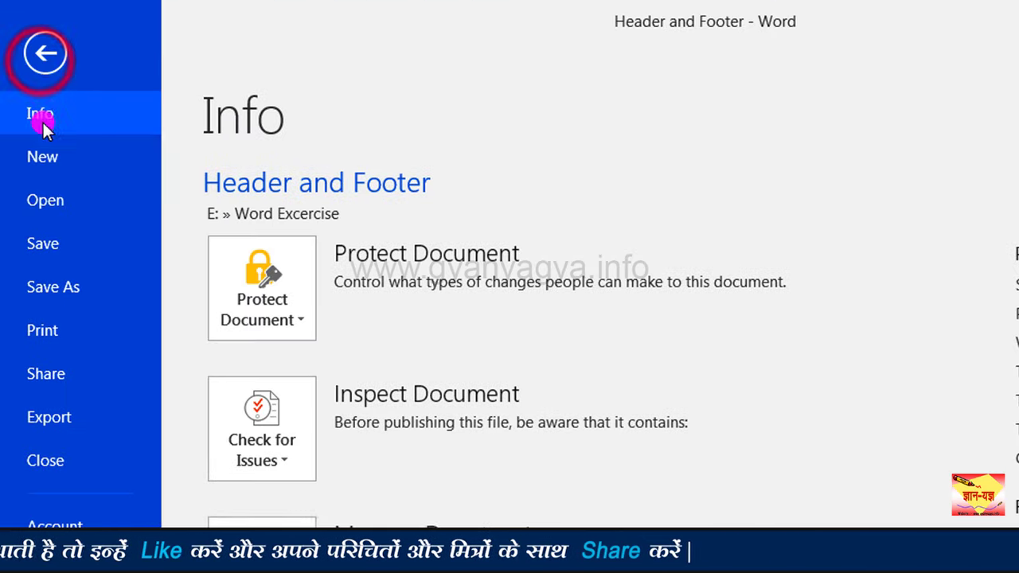
left_click(46, 55)
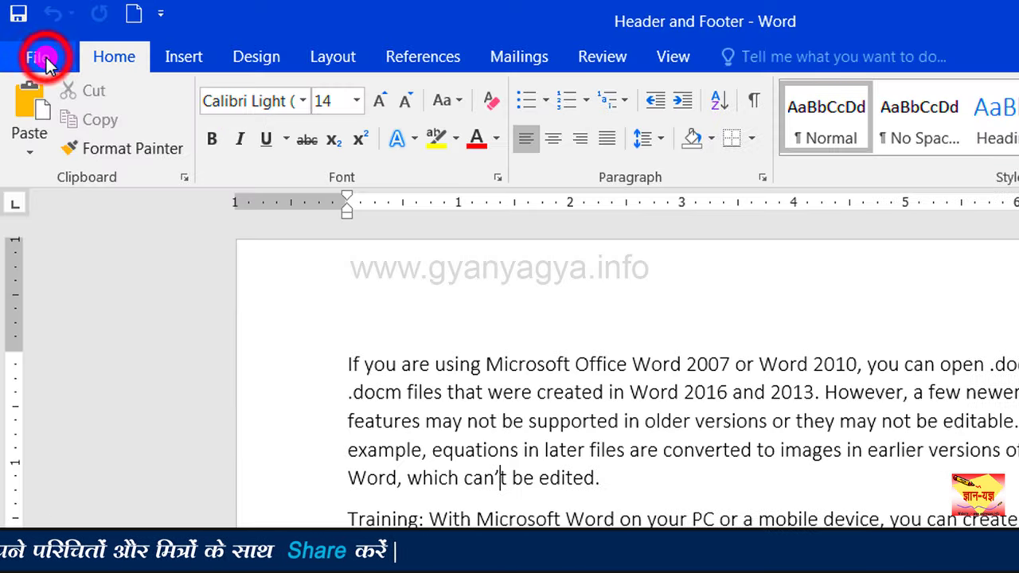
left_click(134, 16)
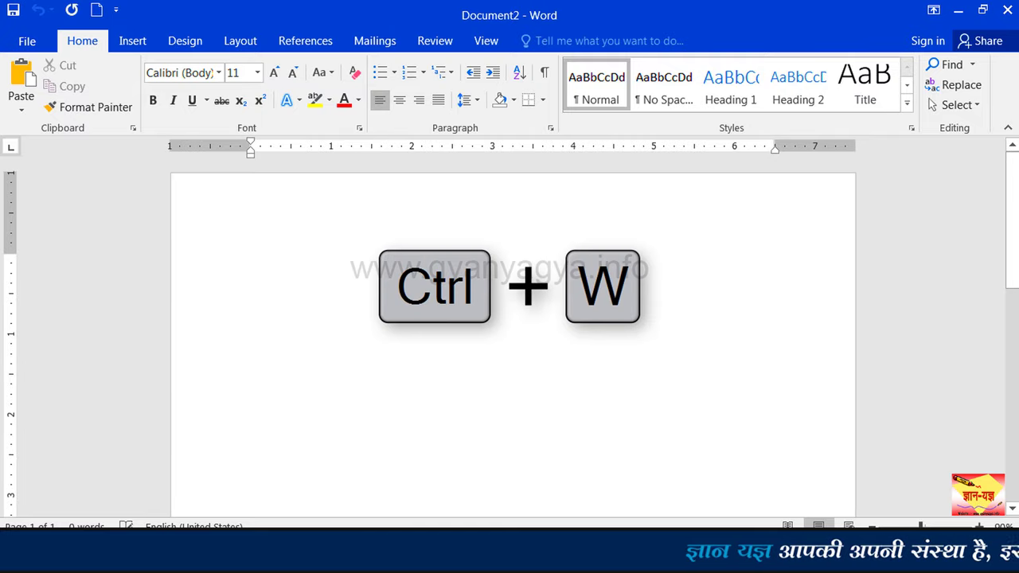
key("ctrl+w")
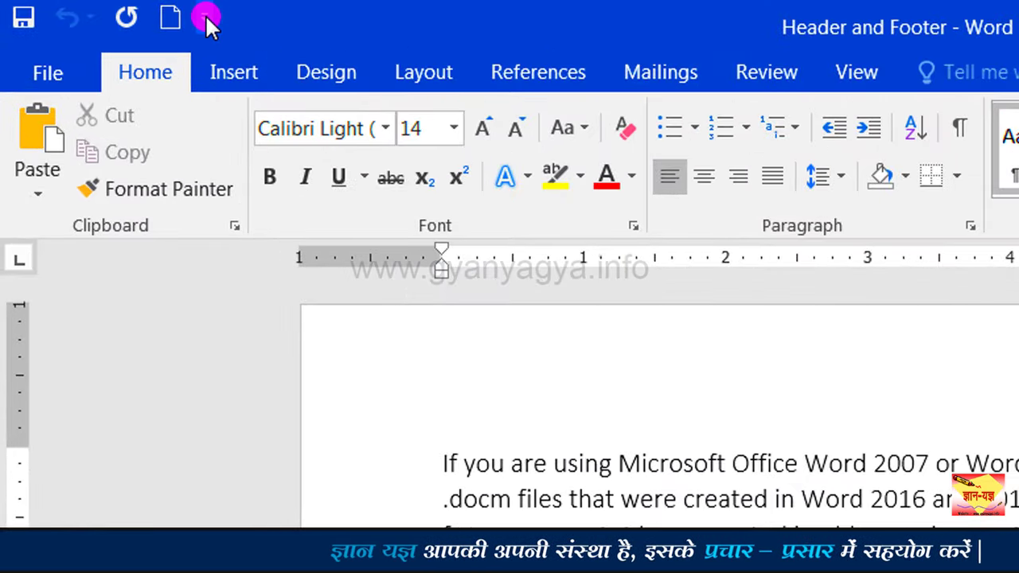
- Untick New so it leaves the Quick Access Toolbar, then reopen the customization list
left_click(205, 18)
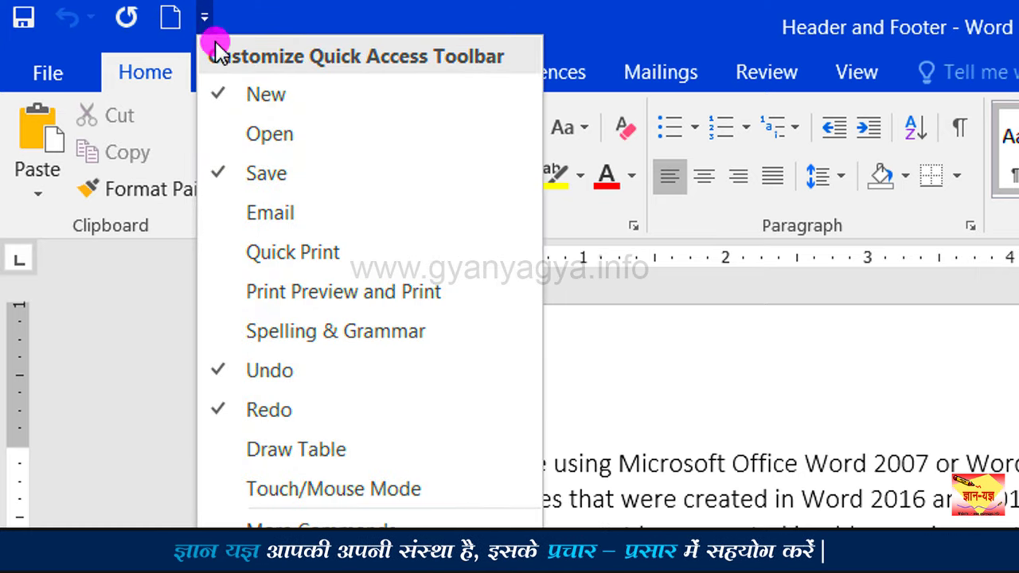
left_click(305, 97)
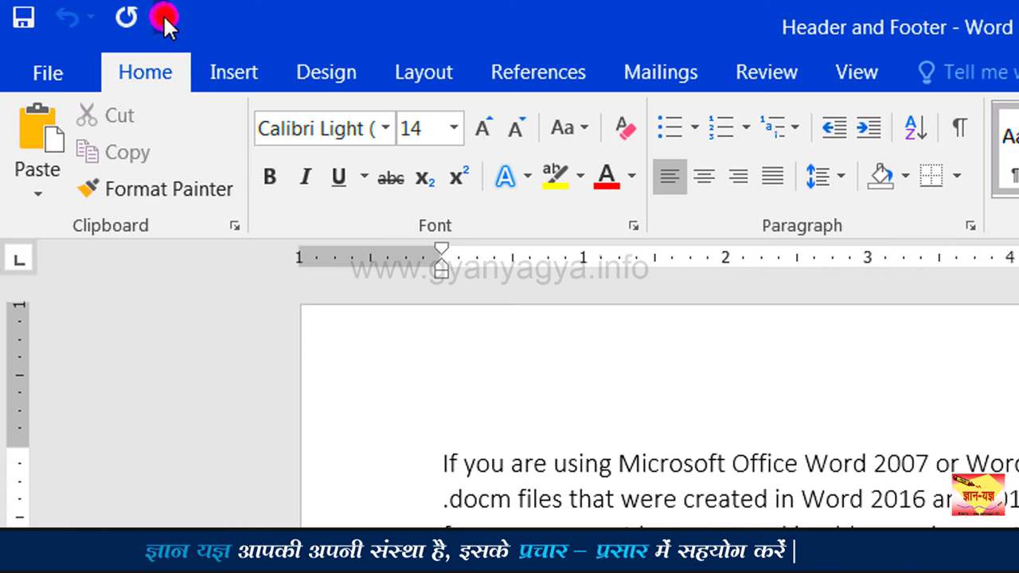
left_click(162, 17)
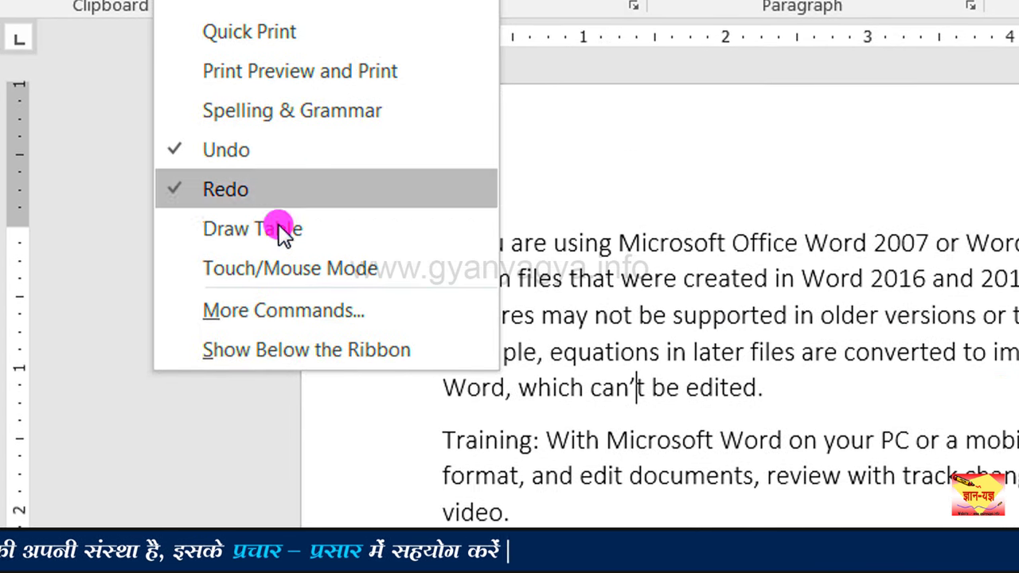
- Open the Quick Access Toolbar page of Word Options through More Commands
left_click(420, 311)
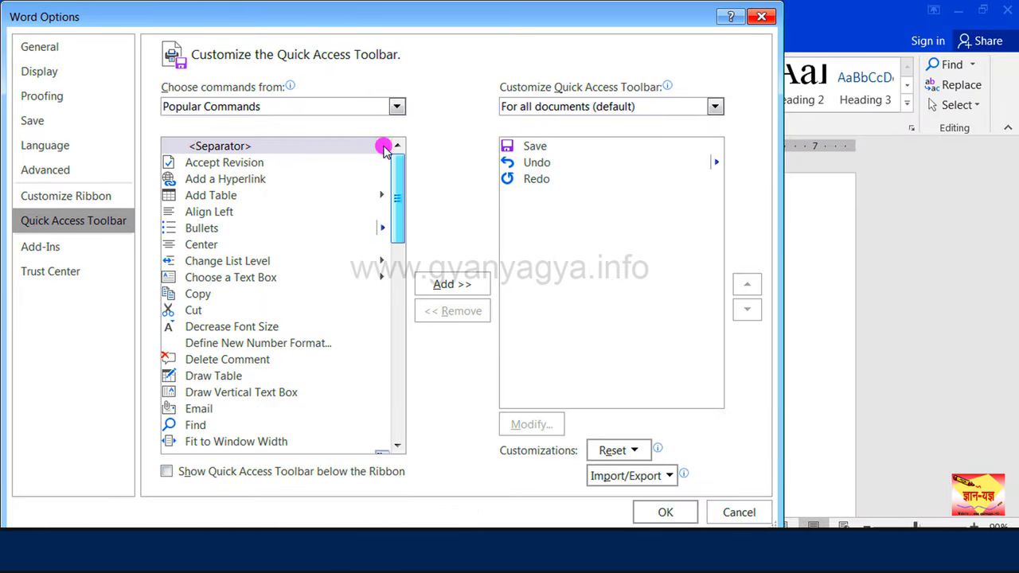
left_click_drag(363, 19, 494, 17)
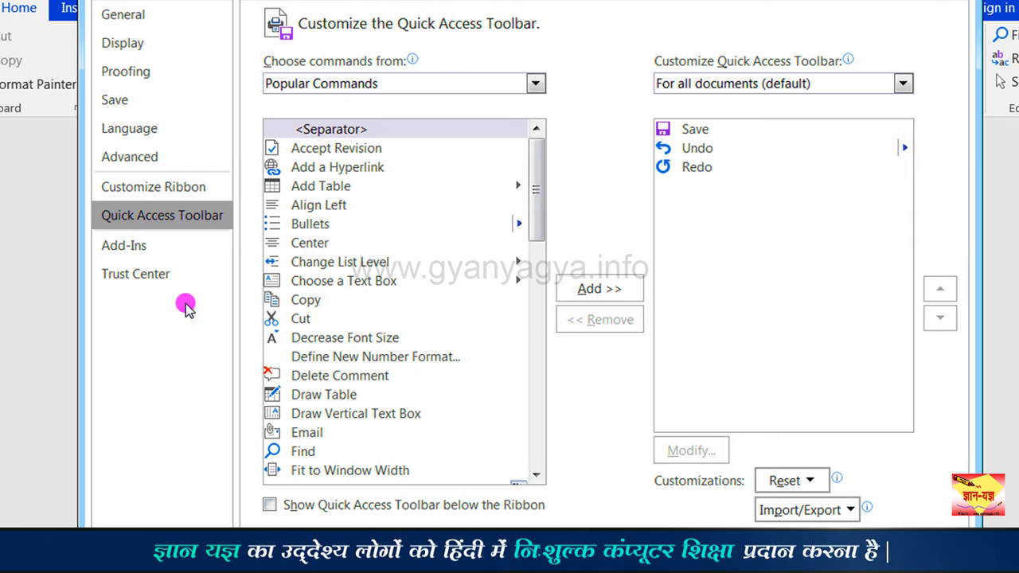
mouse_move(538, 211)
left_mouse_down()
mouse_move(541, 305)
mouse_move(542, 200)
left_mouse_up()
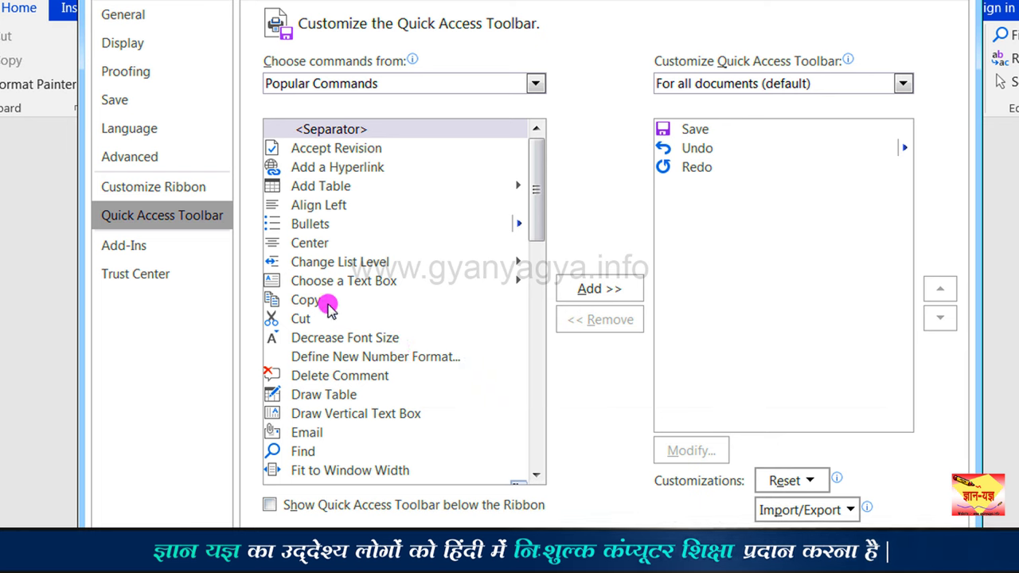
- Add Copy, Bullets and Draw Table to the Quick Access Toolbar
left_click(328, 303)
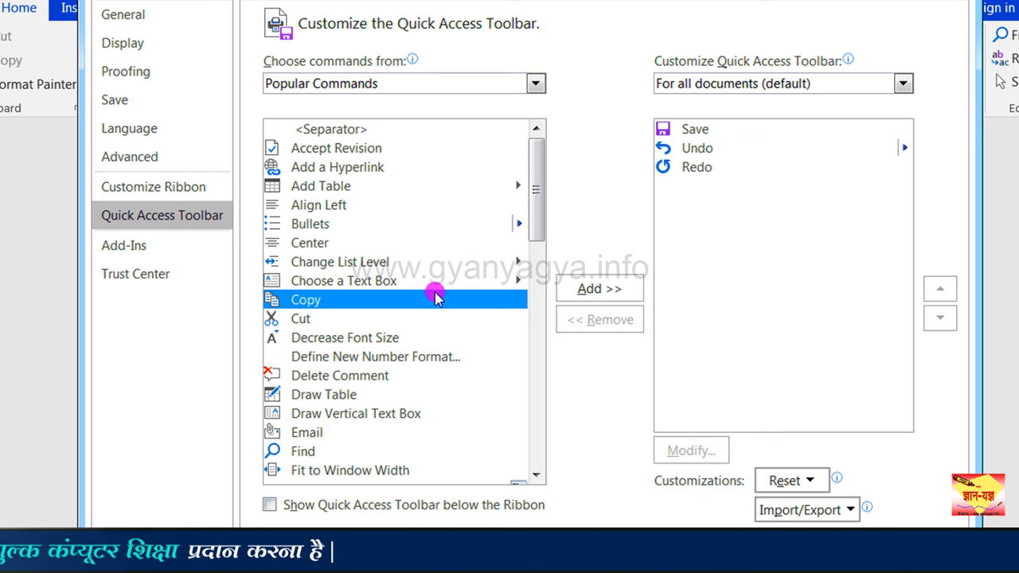
left_click(597, 292)
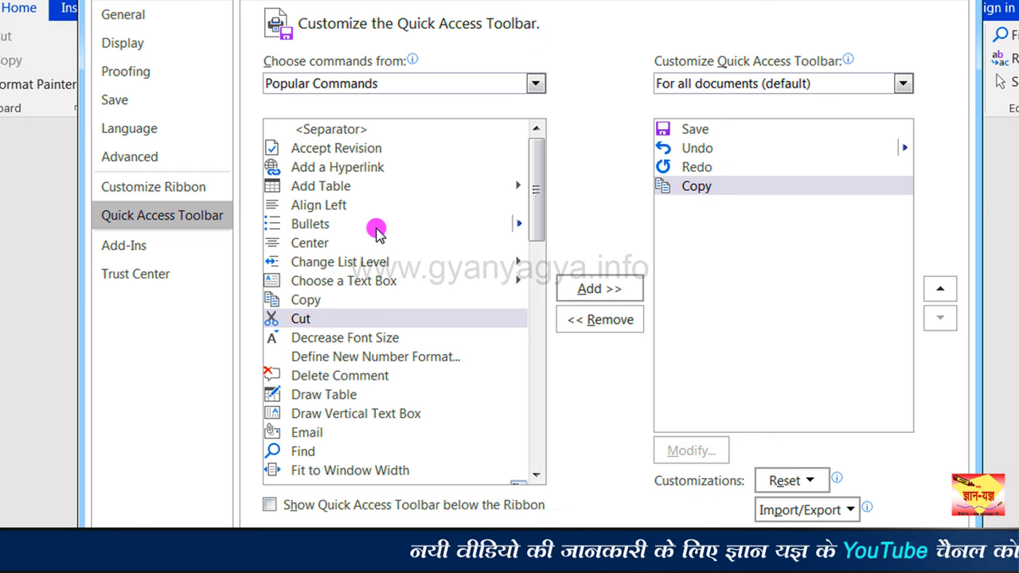
left_click(311, 224)
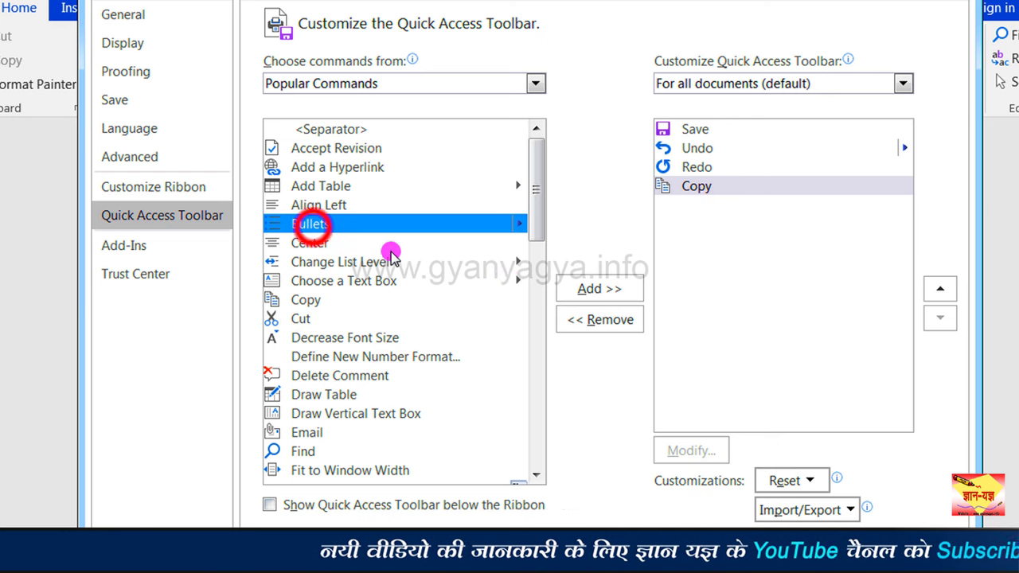
left_click(579, 292)
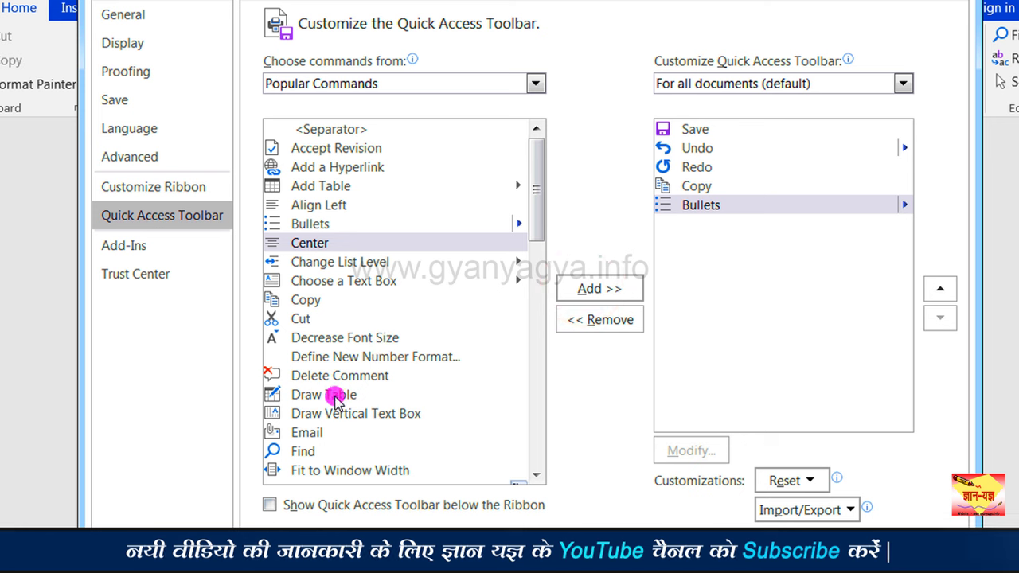
left_click(335, 395)
left_click(591, 290)
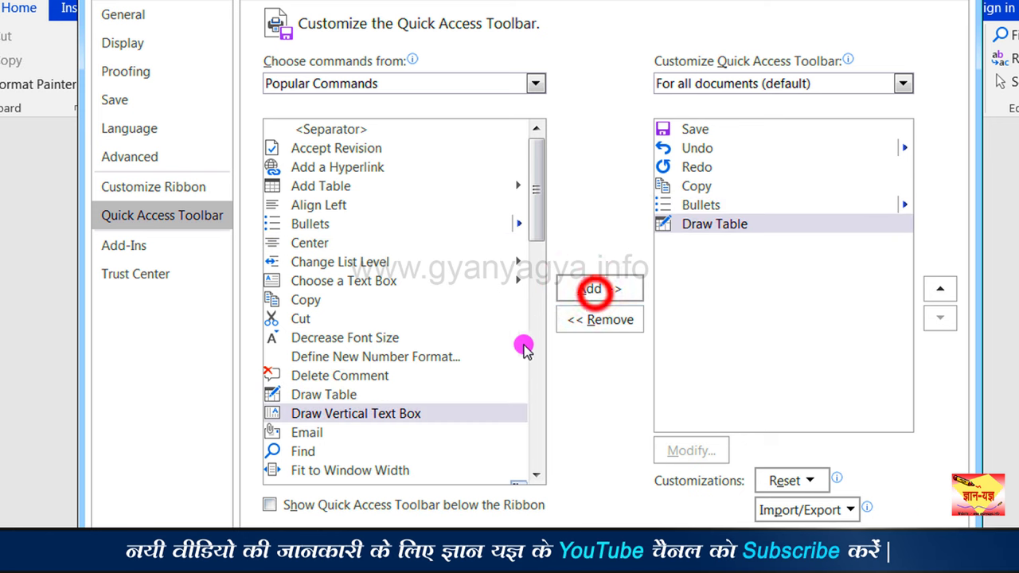
- Remove New File from the toolbar's command list
left_click_drag(537, 227, 529, 356)
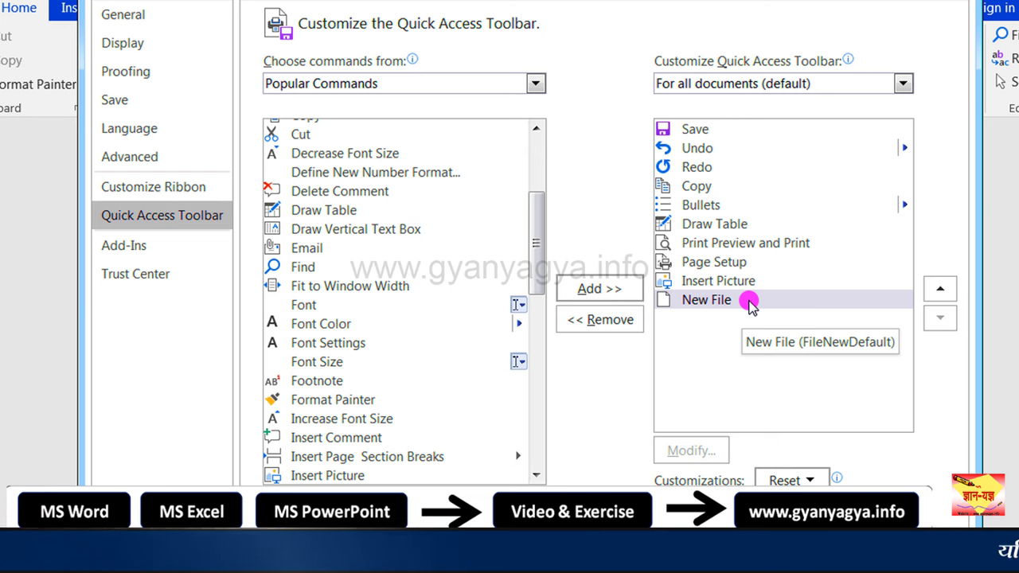
left_click(750, 303)
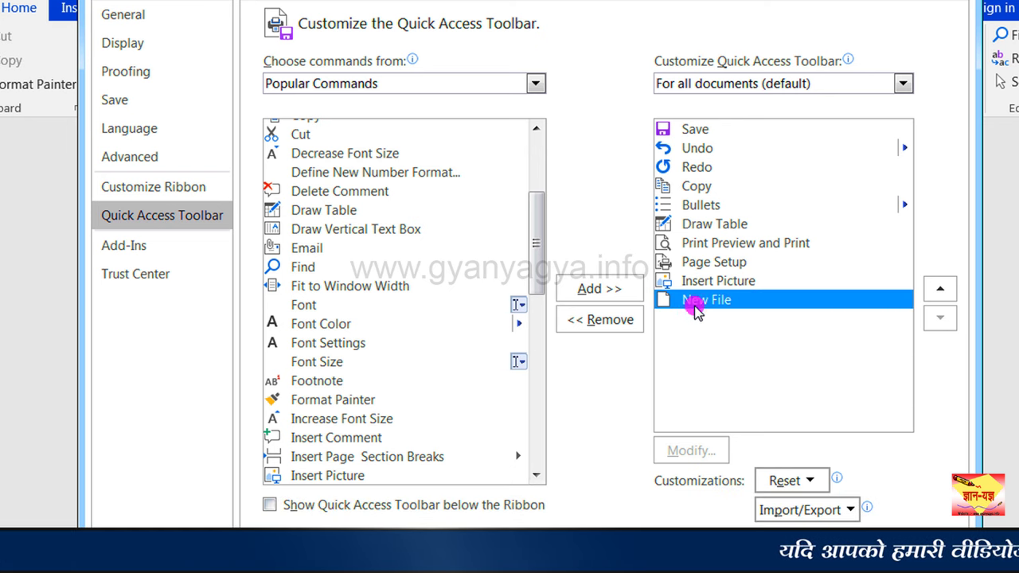
left_click(629, 321)
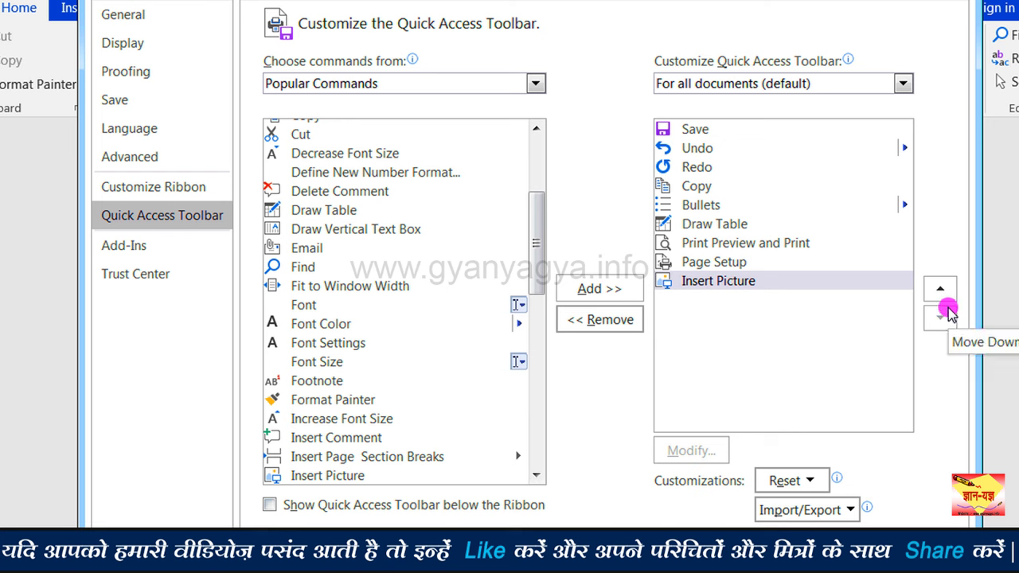
- Move Copy to the top of the Quick Access Toolbar list
left_click(713, 191)
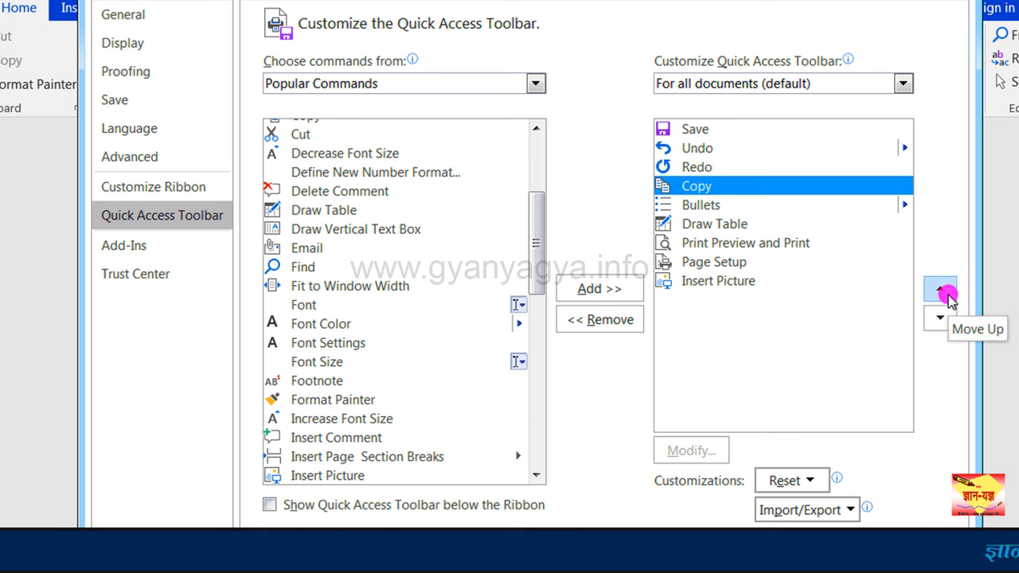
left_click(946, 295)
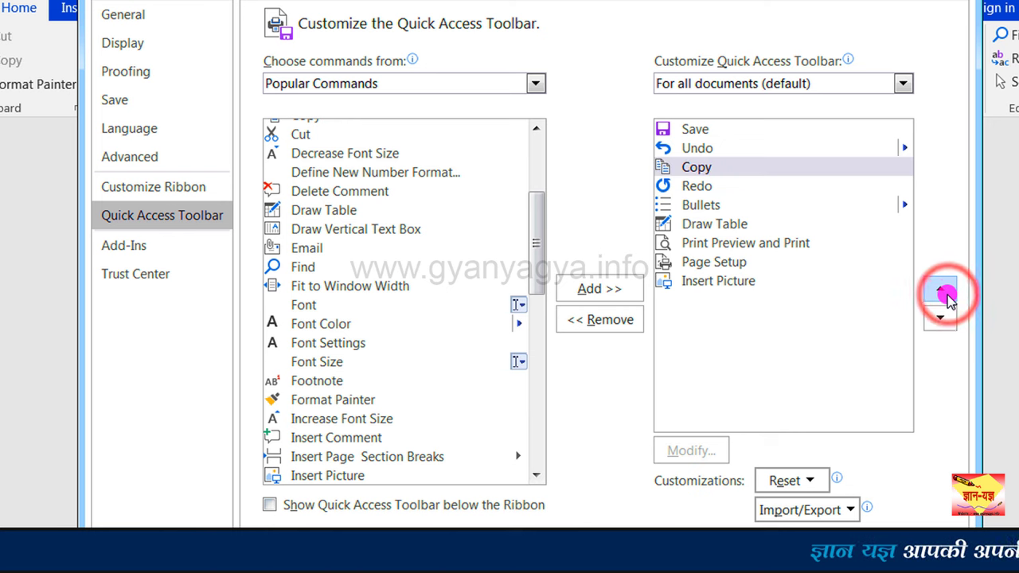
left_click(947, 295)
left_click(947, 295)
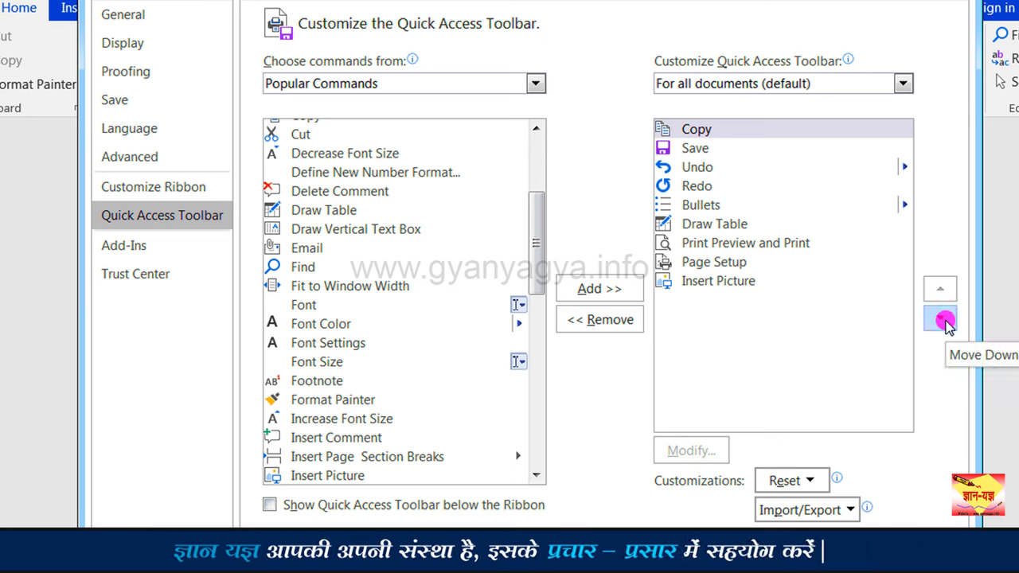
- Move Save down two places, below Undo and Redo
left_click(699, 151)
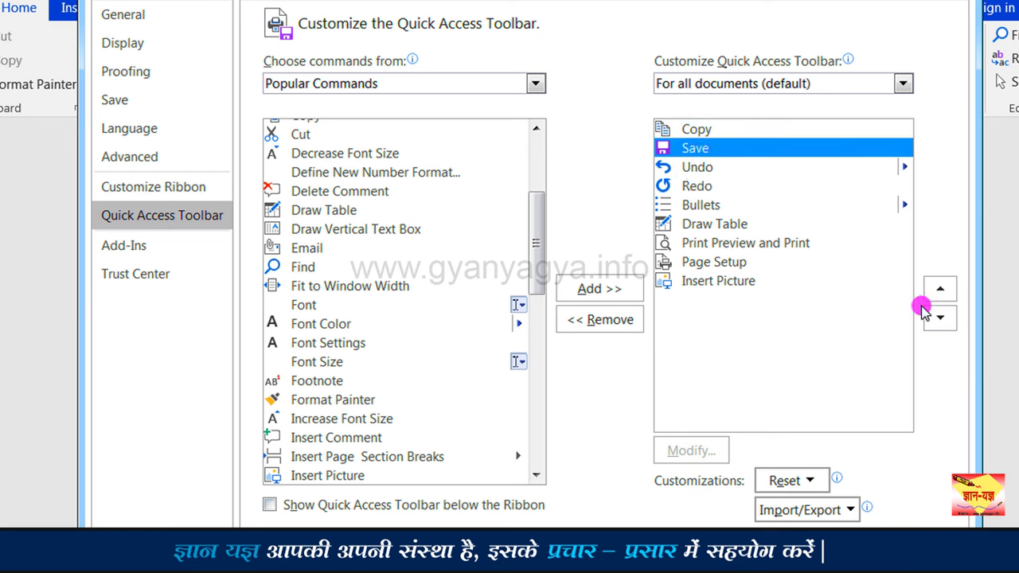
left_click(946, 323)
left_click(946, 323)
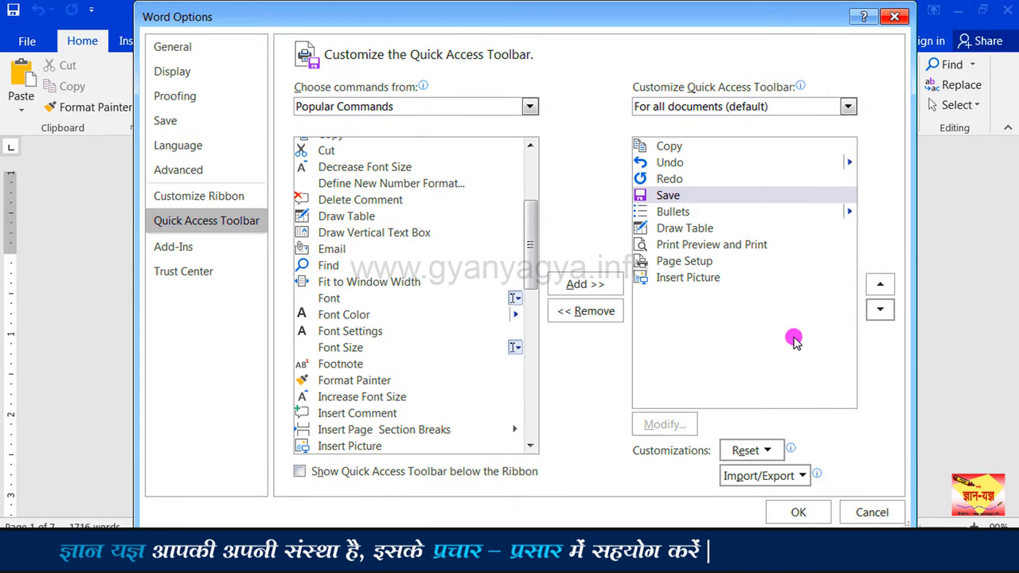
- Apply the toolbar changes with OK and switch to the Insert ribbon
left_click(803, 512)
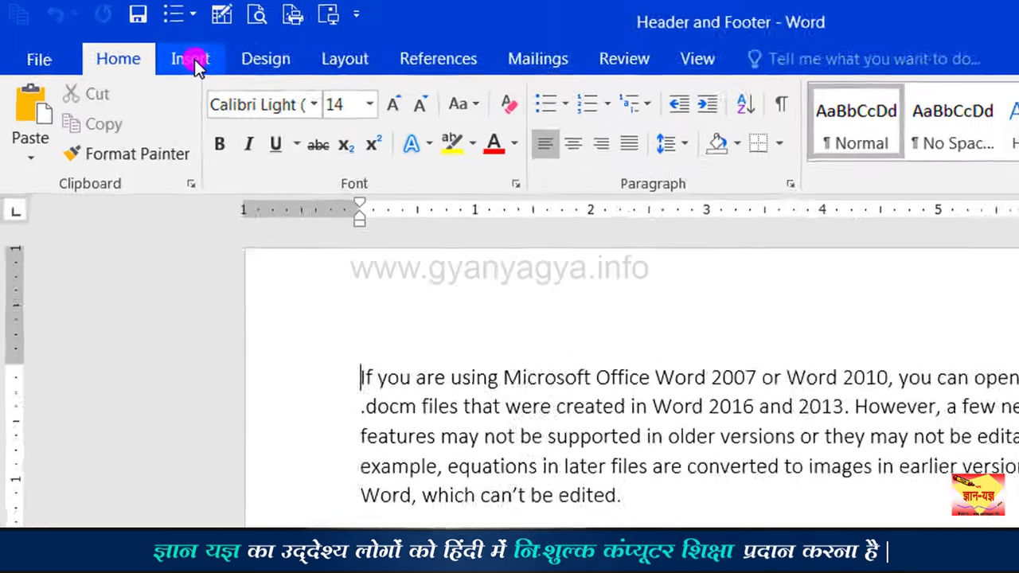
left_click(132, 40)
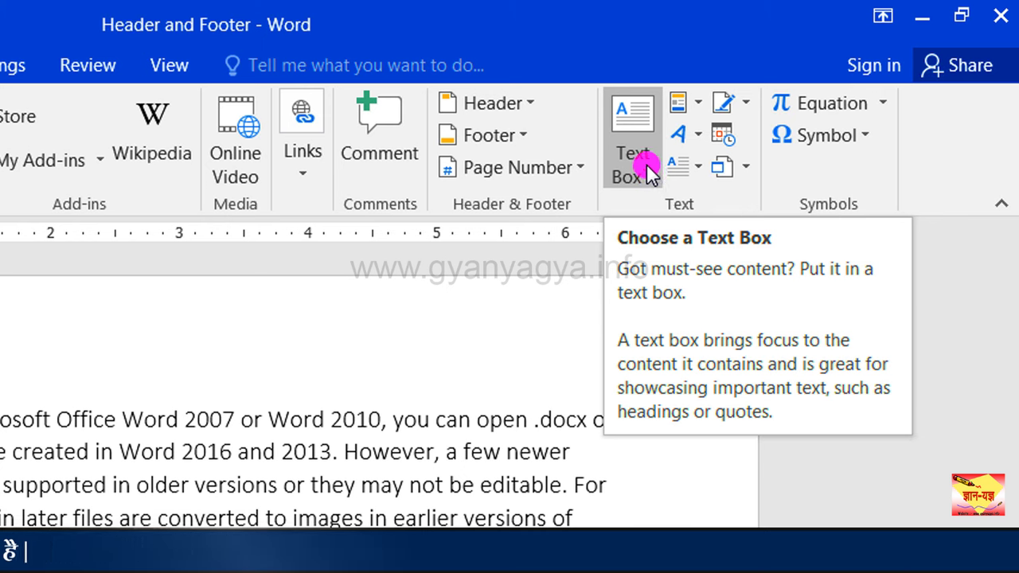
- Add the Insert tab's Text Box command to the Quick Access Toolbar and reopen its customization menu
right_click(649, 172)
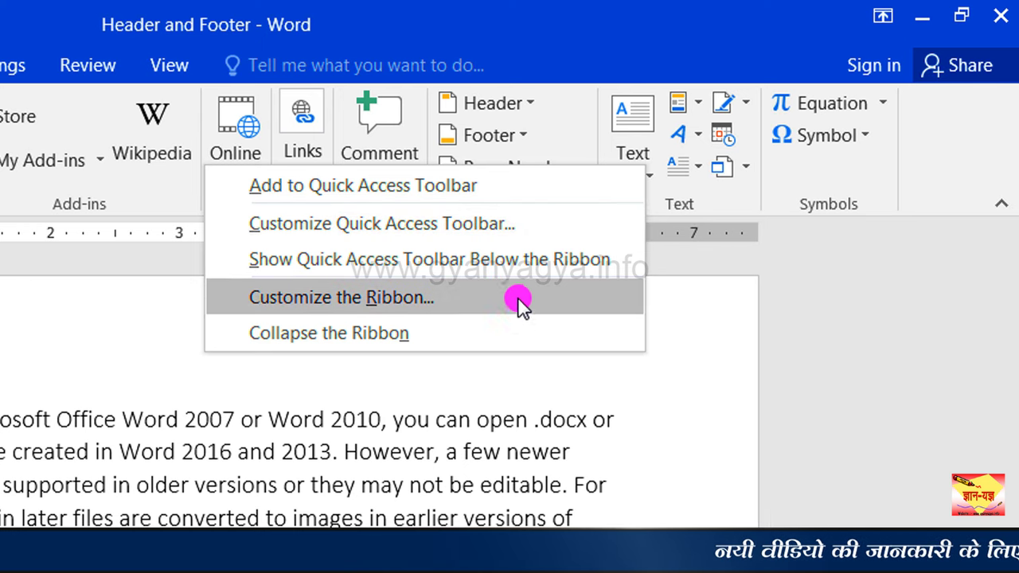
left_click(524, 187)
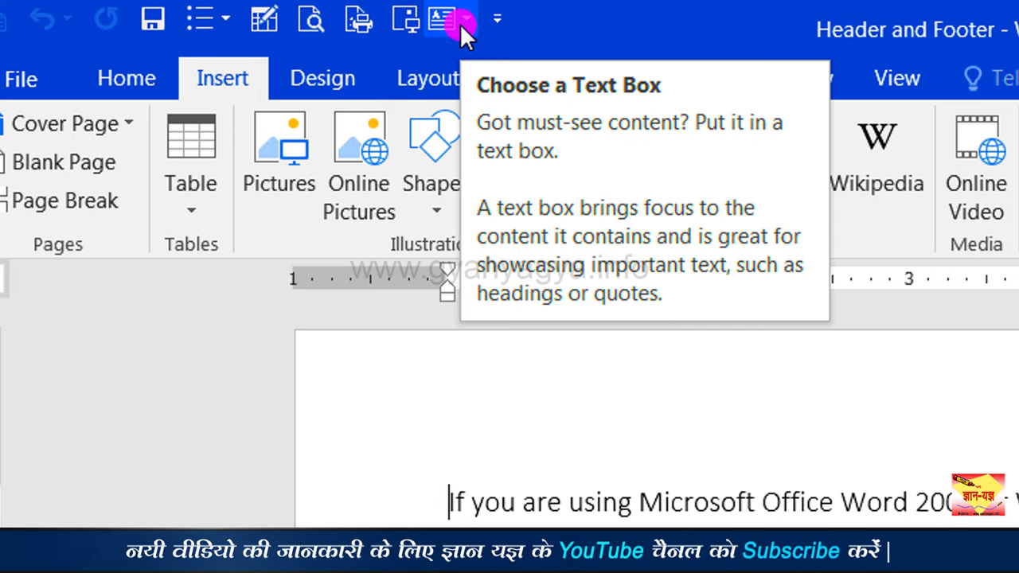
left_click(497, 19)
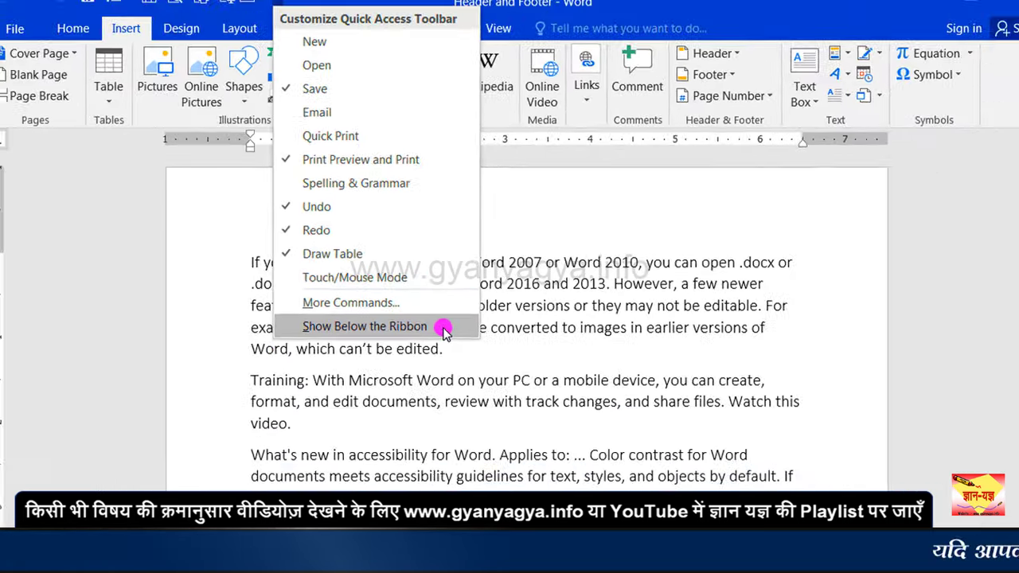
left_click(434, 327)
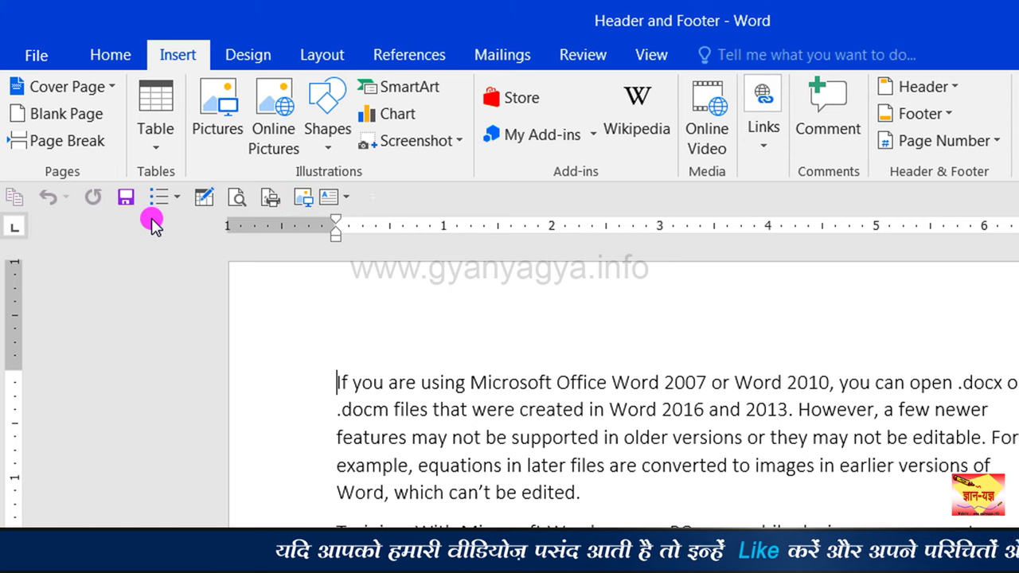
right_click(393, 202)
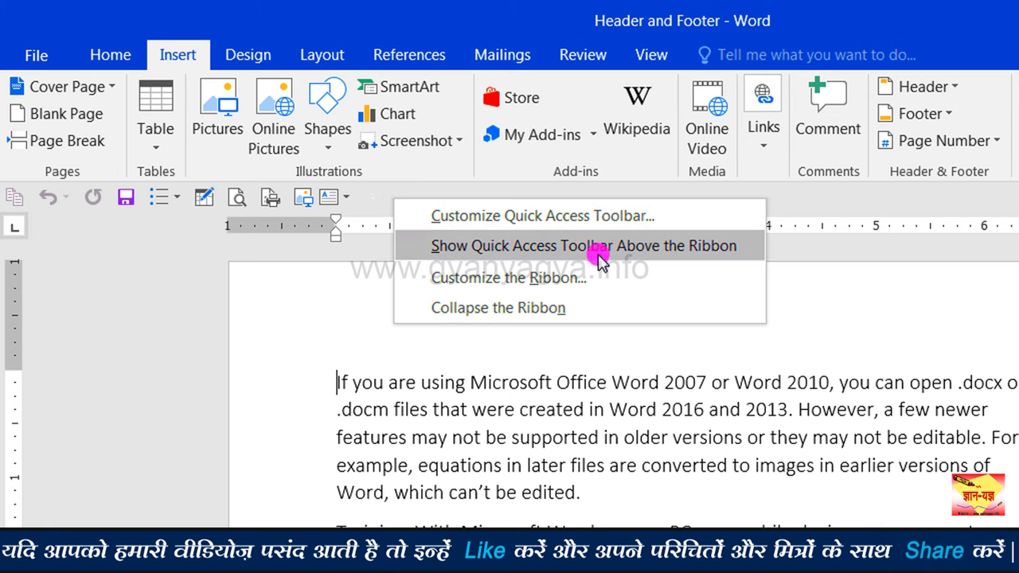
left_click(748, 246)
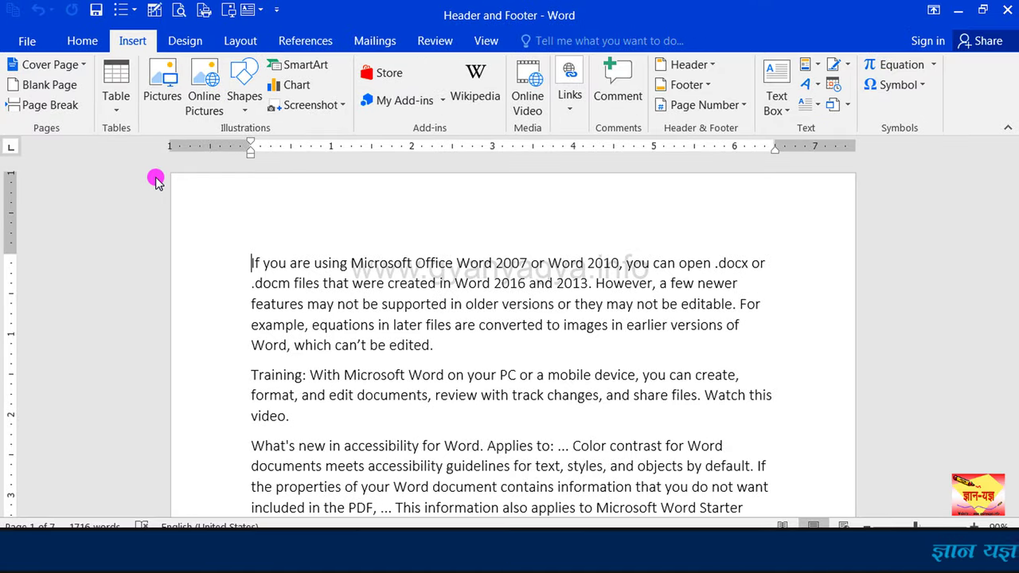
- Show and hide the Alt KeyTips, then open the Print preview with Ctrl+P
key("alt")
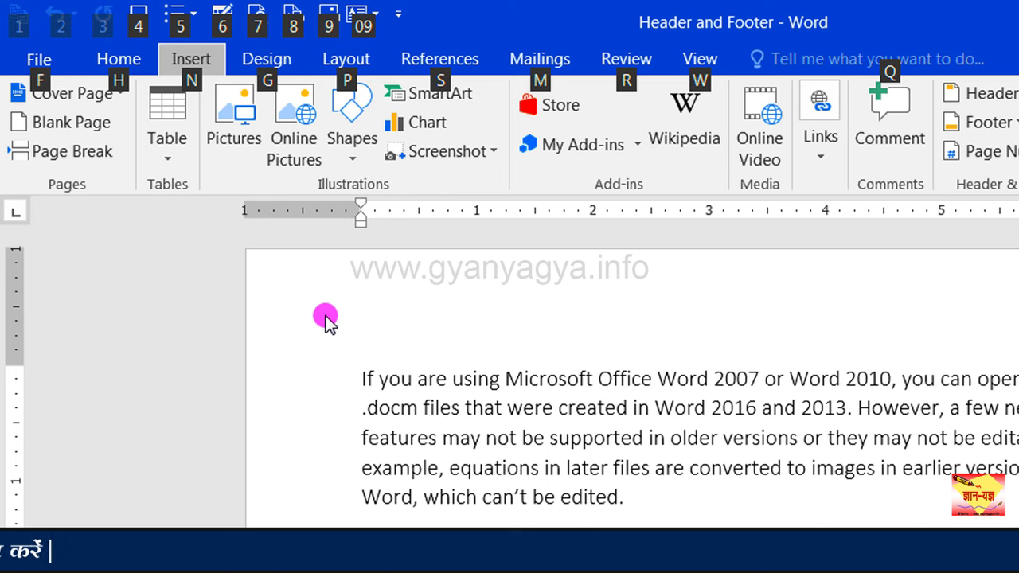
key("alt")
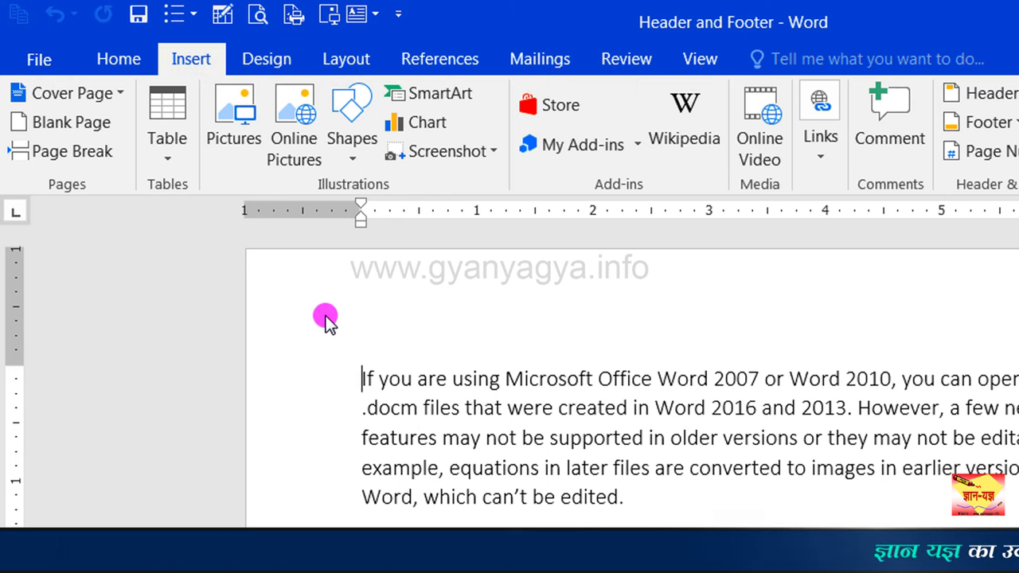
key("ctrl+p")
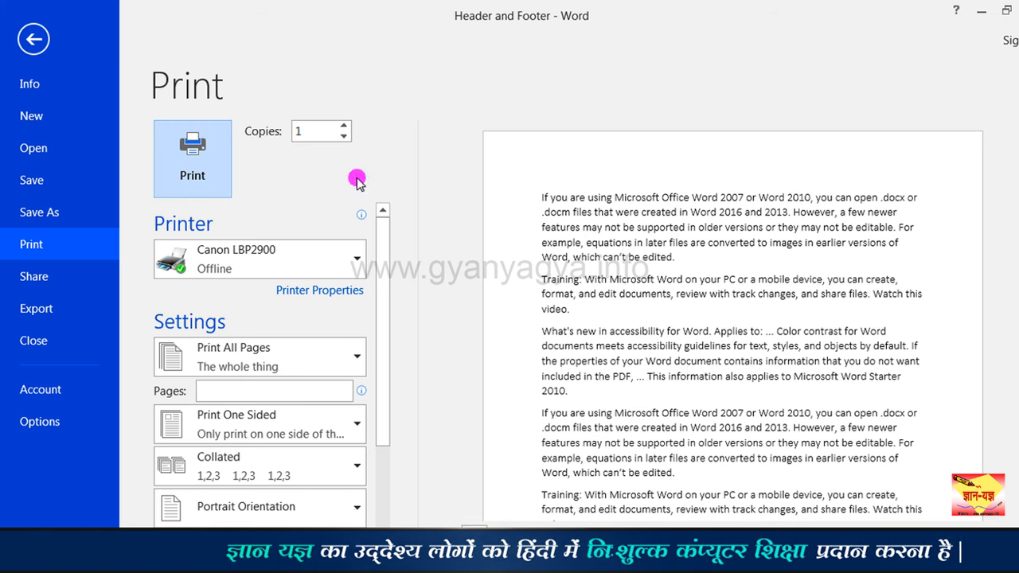
- Return from the Print page to the document and show the Alt KeyTips again
left_click(34, 39)
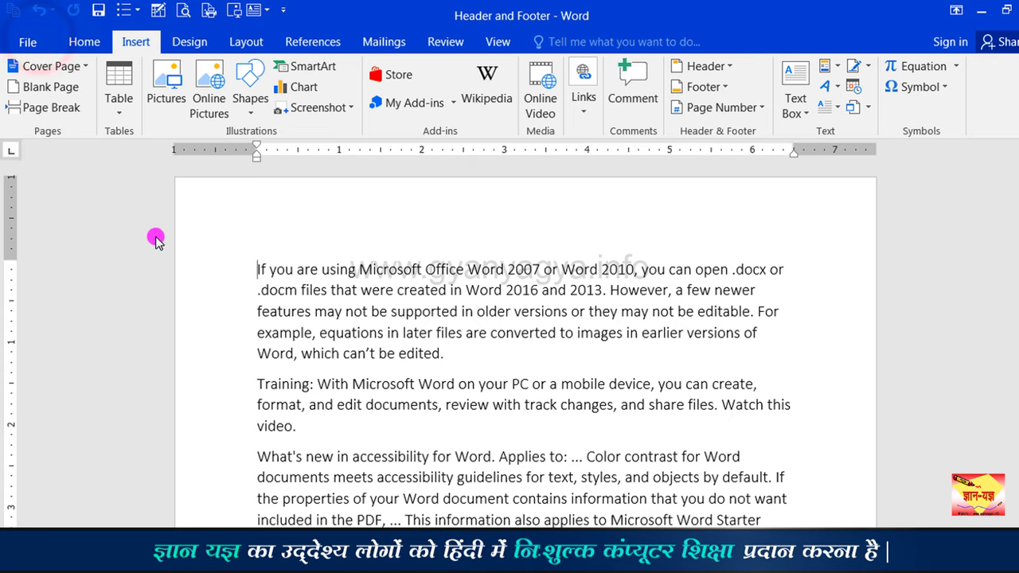
key("alt")
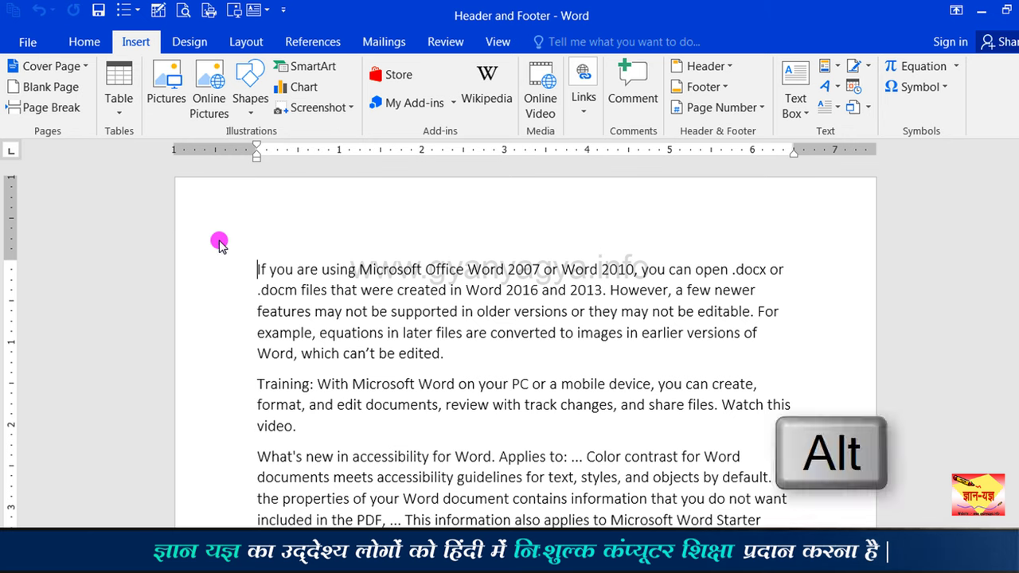